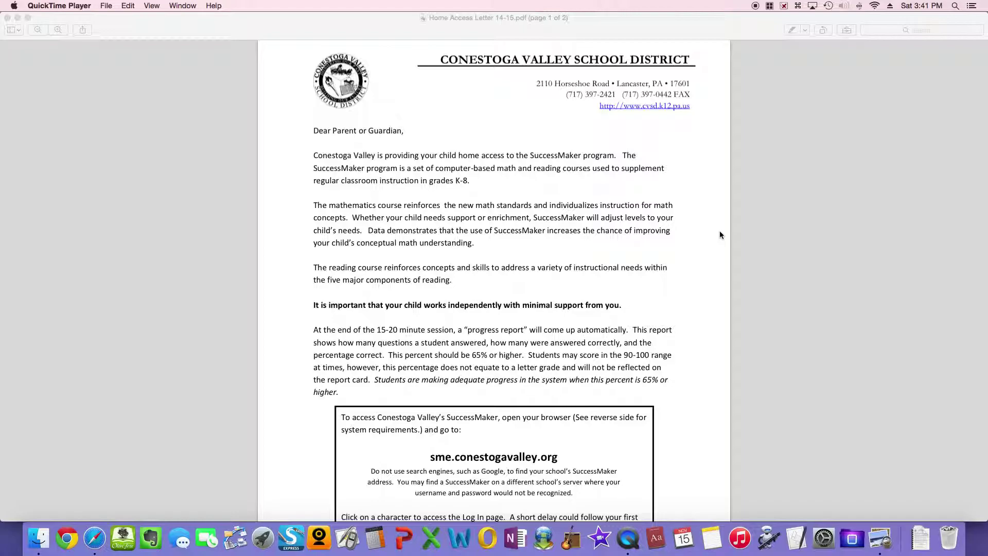
Bring the Home Access letter forward and highlight 'SuccessMaker program' and the 'reinforces… concepts' sentence.
left_click(508, 201)
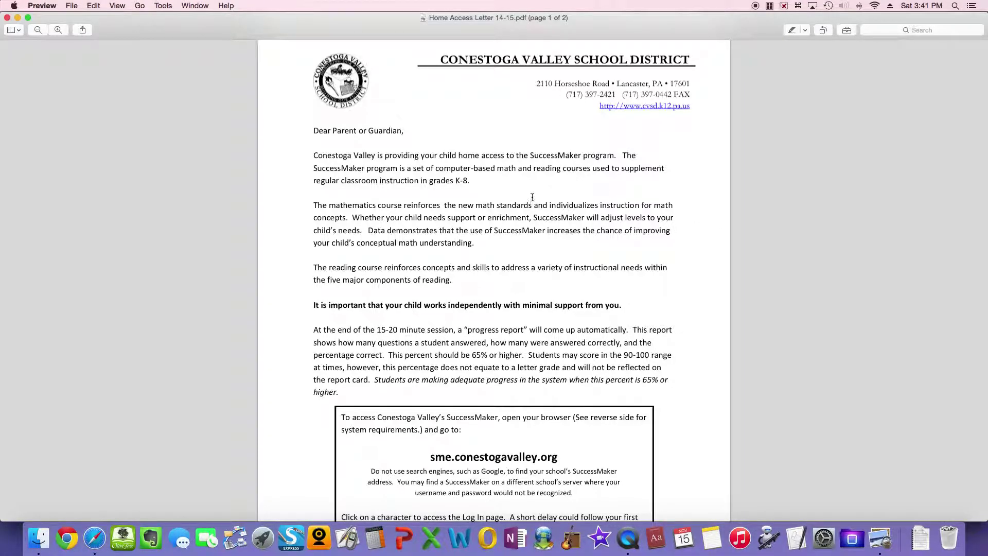
scroll(326, 191, "down", 3)
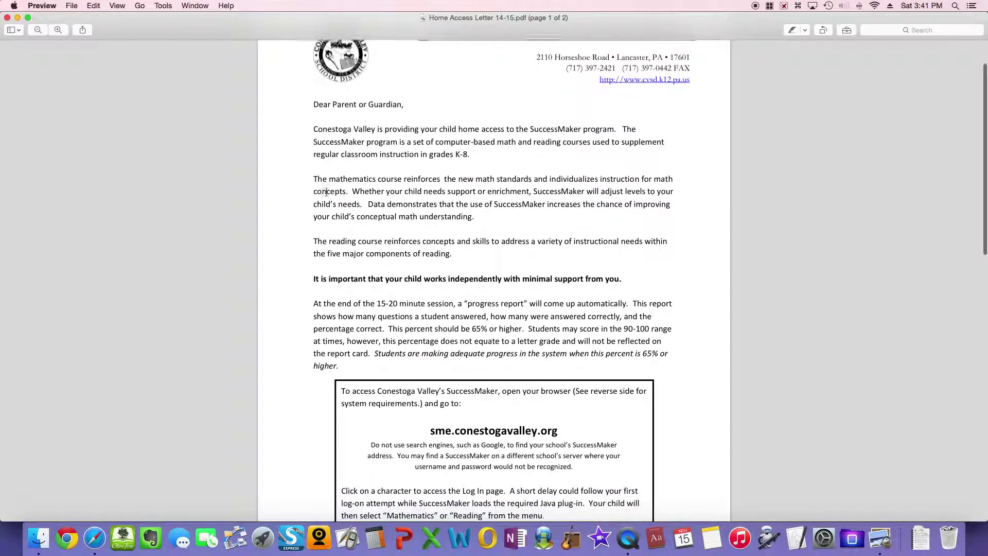
scroll(326, 192, "down", 1)
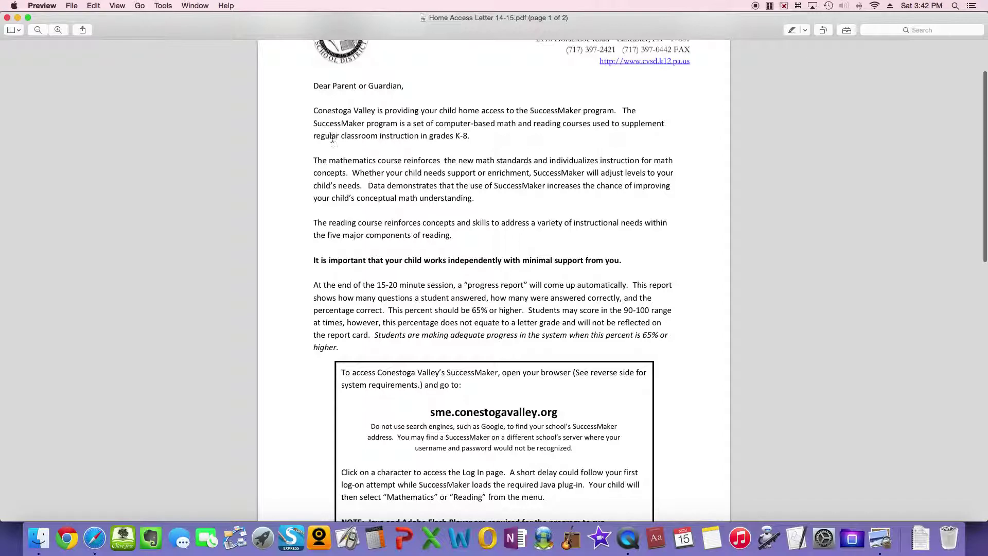
left_click_drag(534, 113, 613, 115)
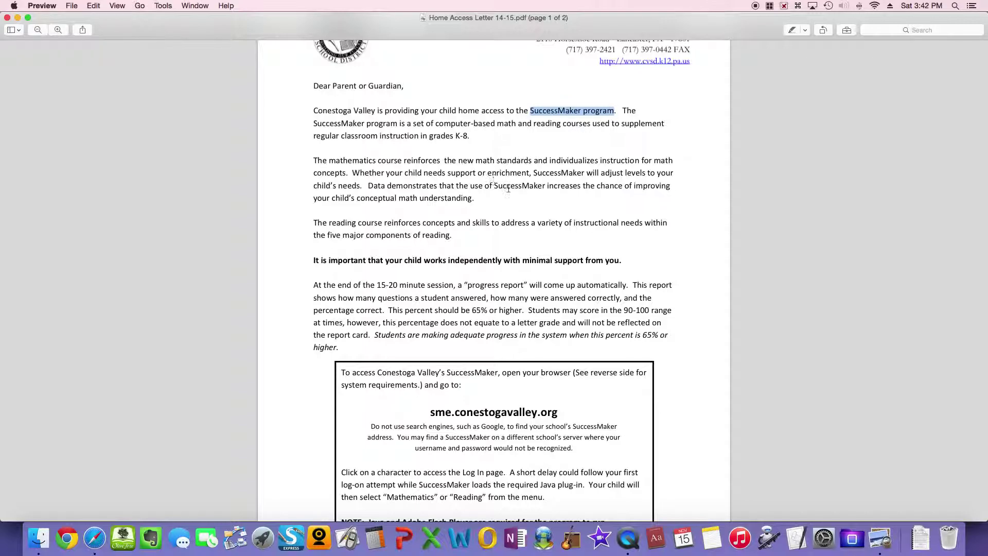
scroll(508, 189, "down", 3)
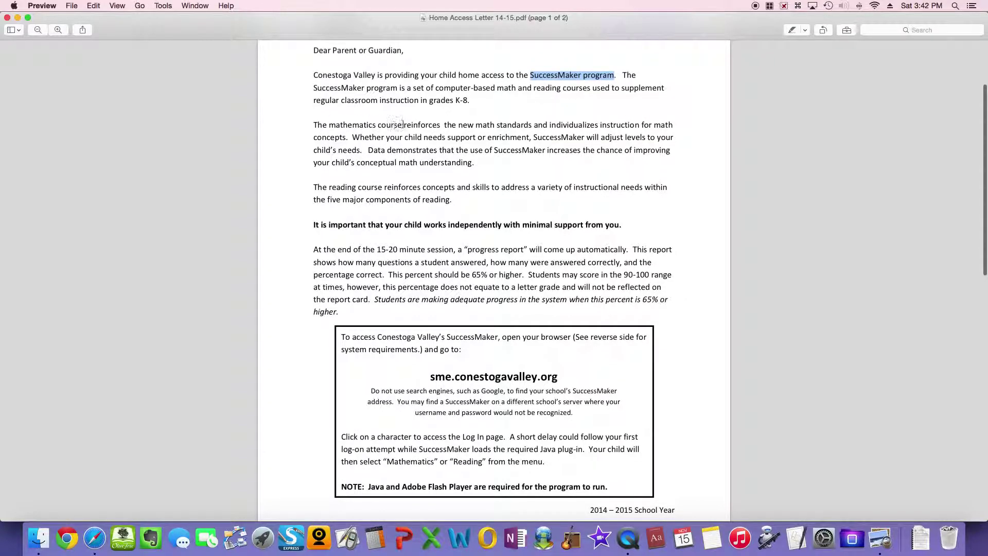
left_click_drag(405, 124, 349, 138)
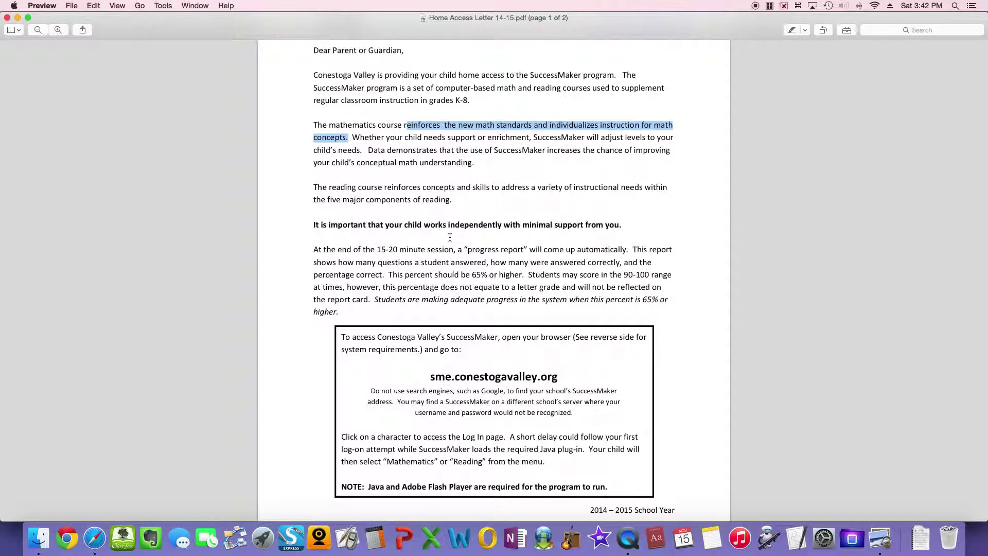
Highlight the bold 'It is important…' line, scroll down to System Requirements, and leave Preview.
scroll(452, 234, "down", 3)
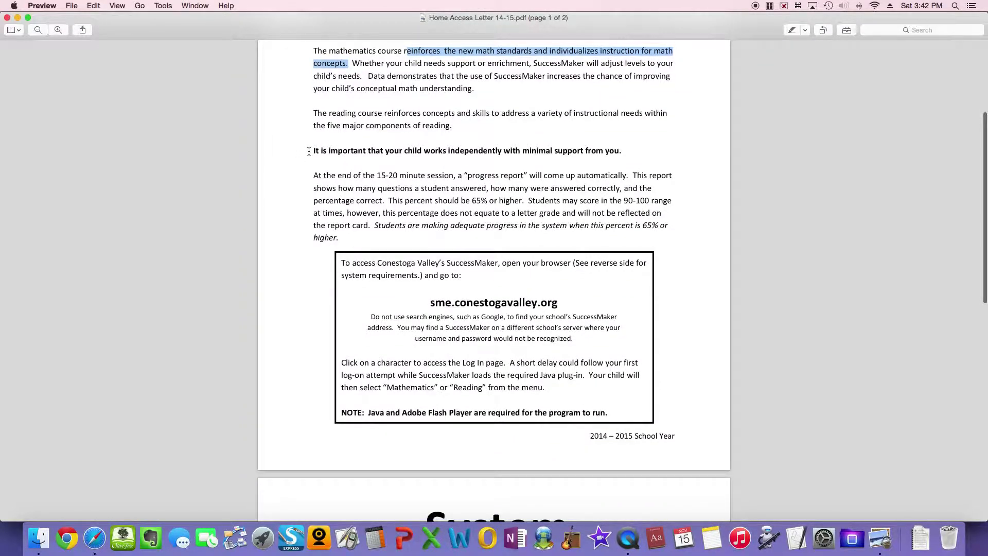
left_click_drag(309, 152, 622, 153)
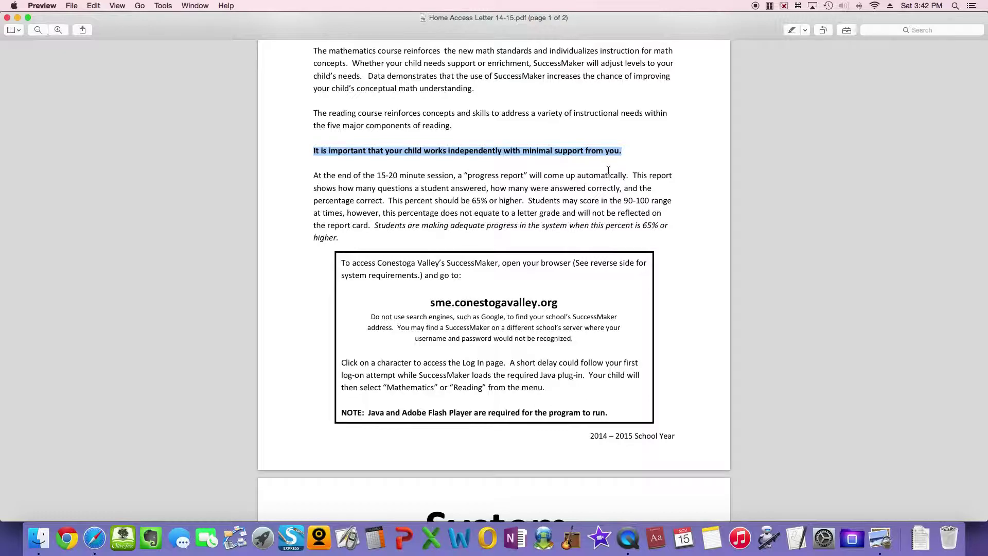
scroll(524, 263, "down", 5)
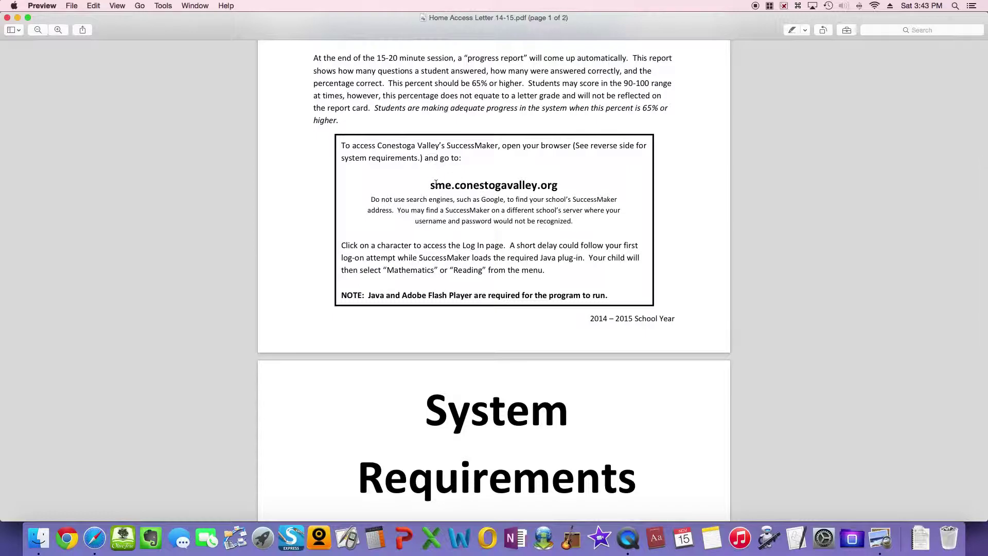
key("super+Tab")
key("super+Tab")
key("super+Tab")
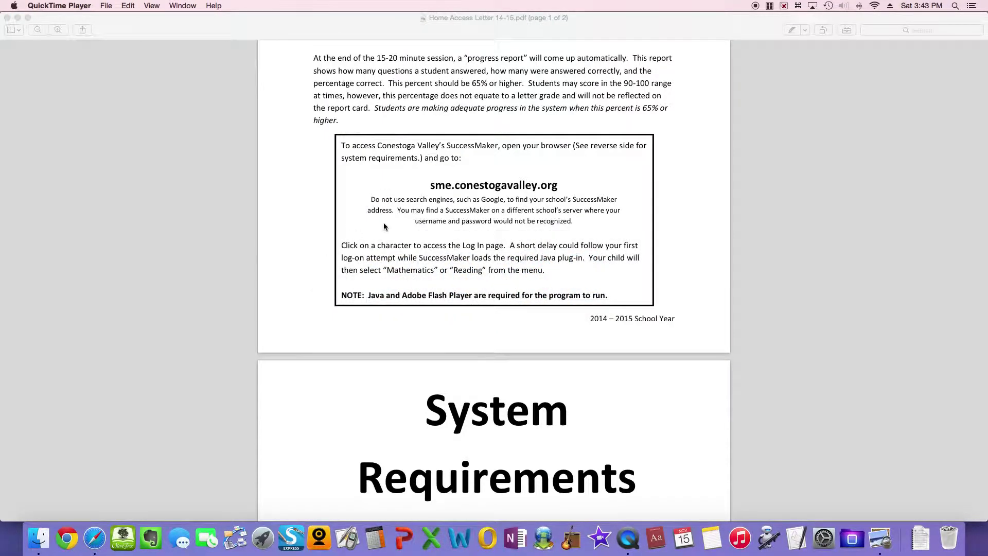
Load sme.conestogavalley.org in Safari and bring up its SuccessMaker username and password form.
left_click(95, 536)
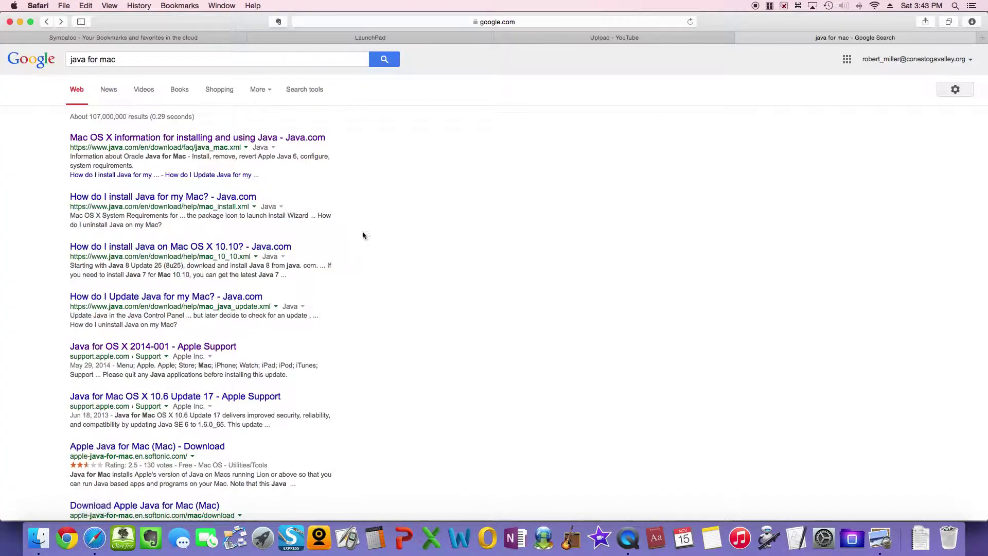
left_click(372, 21)
type("sm")
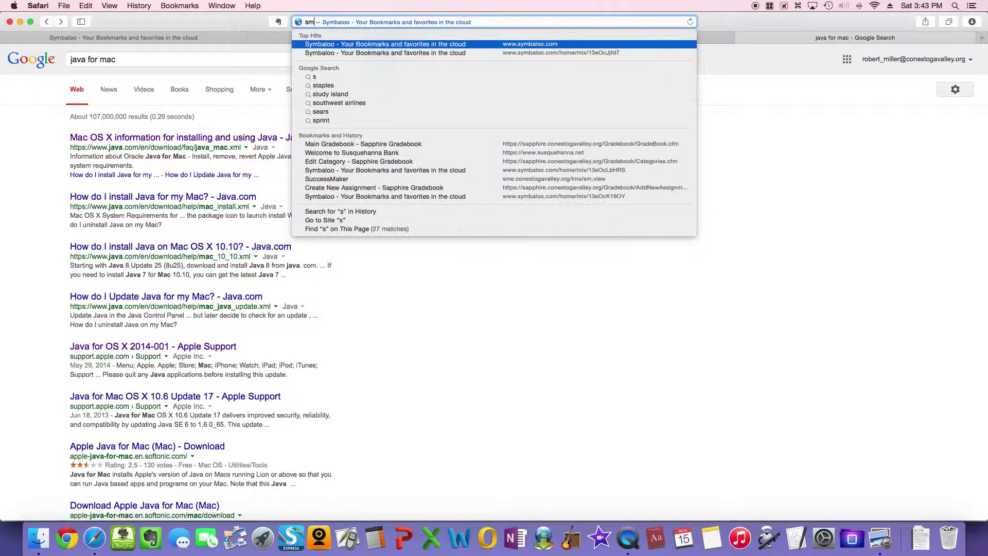
type("e.conestogavallehy")
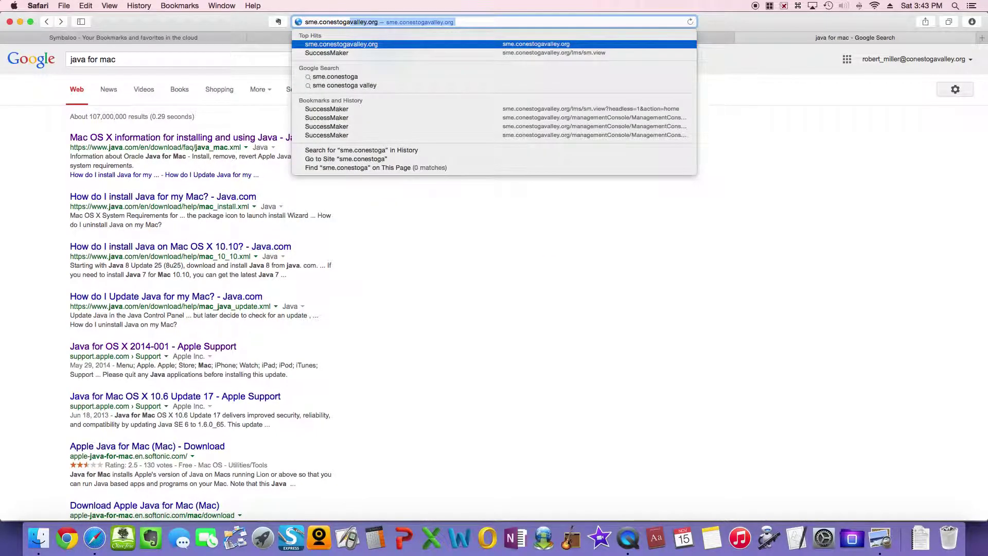
key("BackSpace")
key("BackSpace")
type("y.org")
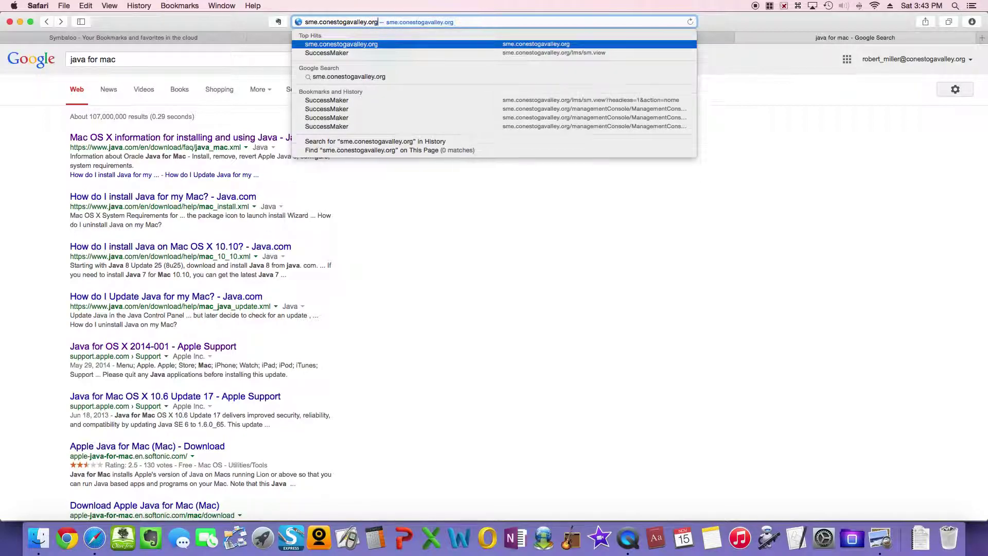
key("Return")
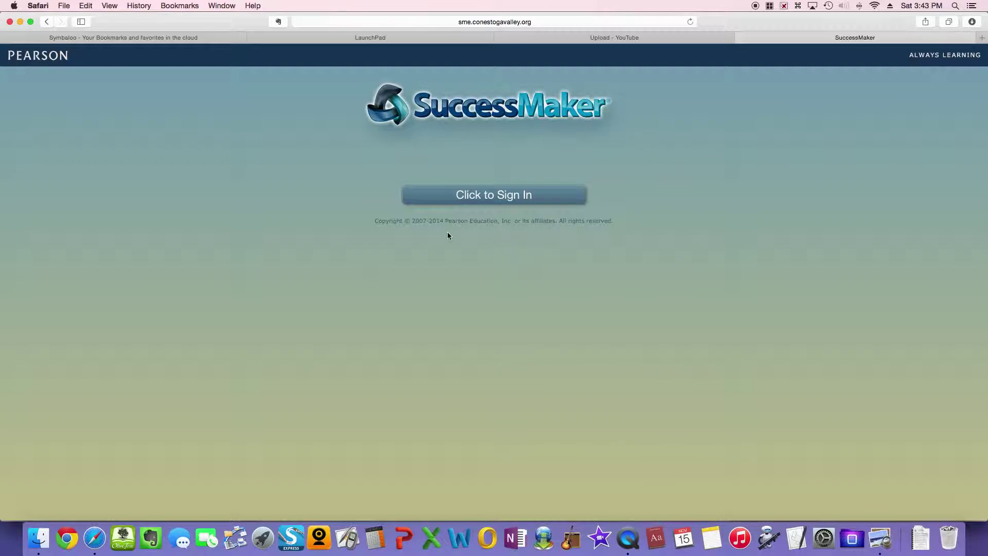
left_click(538, 200)
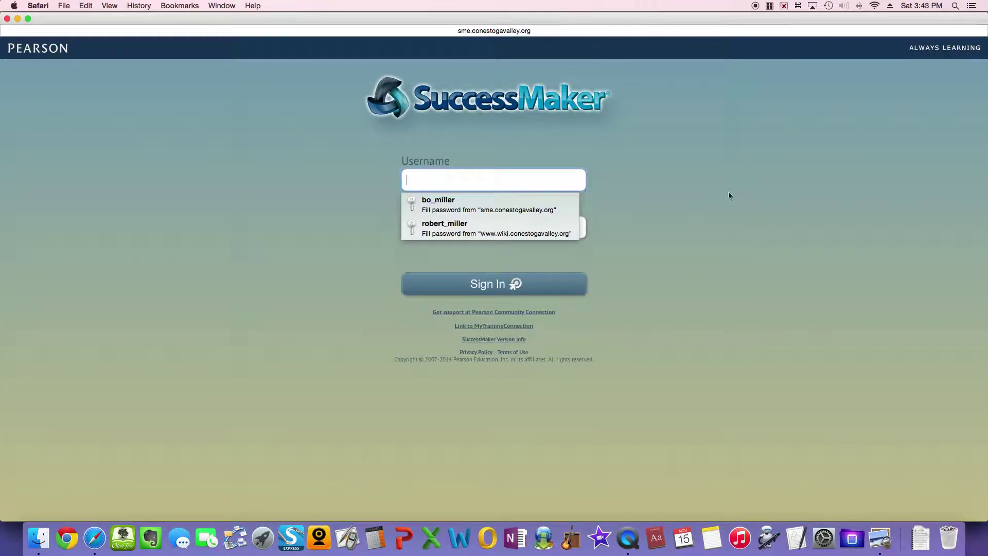
left_click(350, 142)
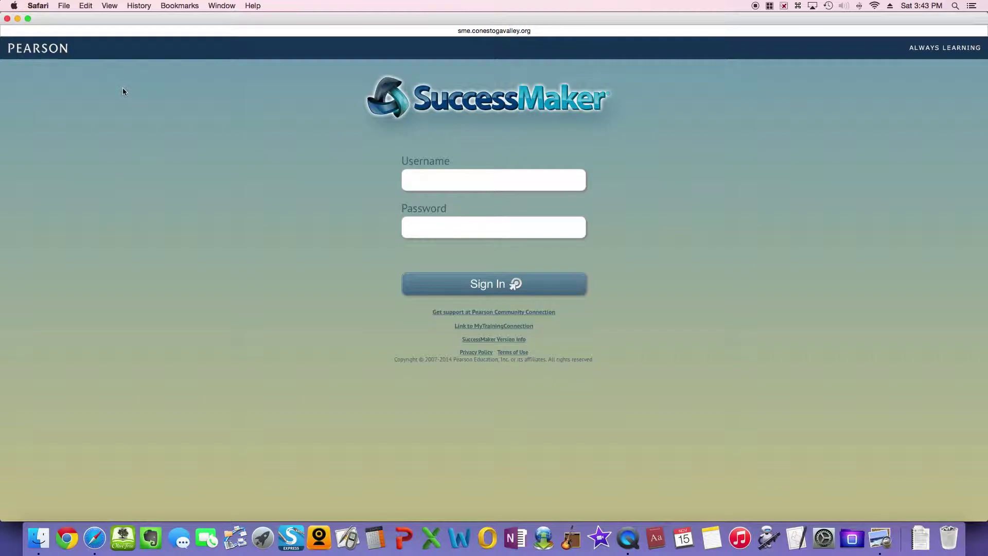
Close the SuccessMaker sign-in window and switch back to Preview.
left_click(7, 18)
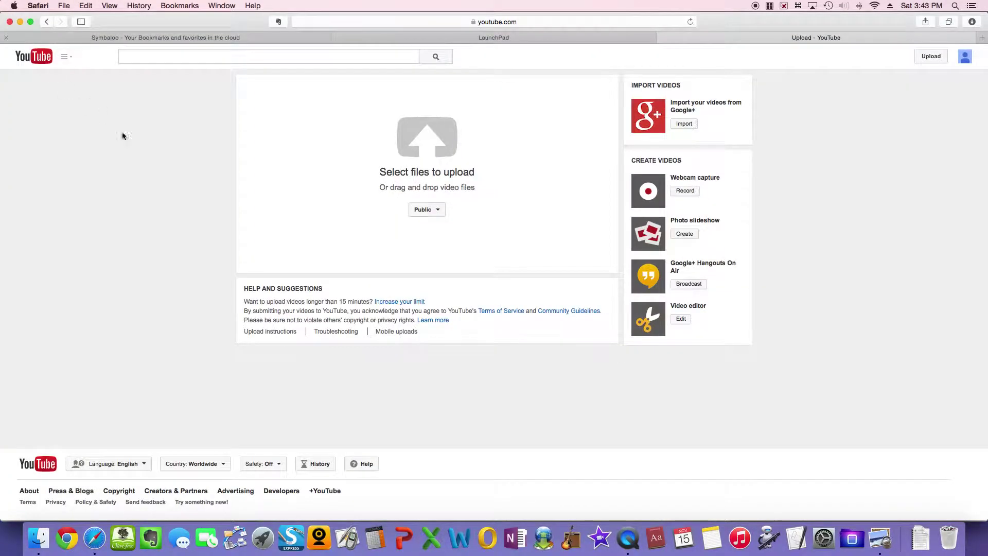
key("super+Tab")
key("super+Tab")
key("super+Tab")
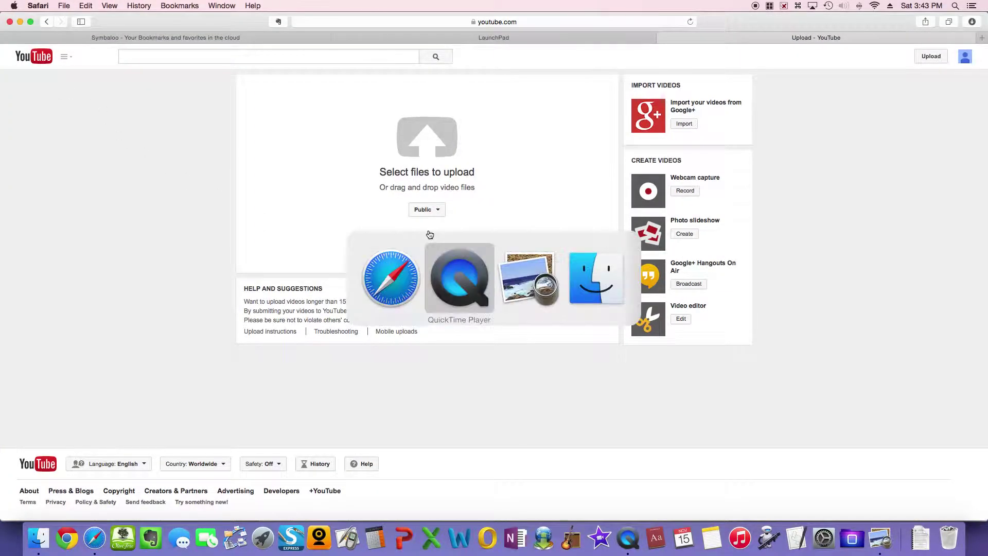
key("super+Tab")
Highlight the NOTE requiring Java and Adobe Flash Player, then scroll to the Client Stations table.
scroll(538, 280, "down", 5)
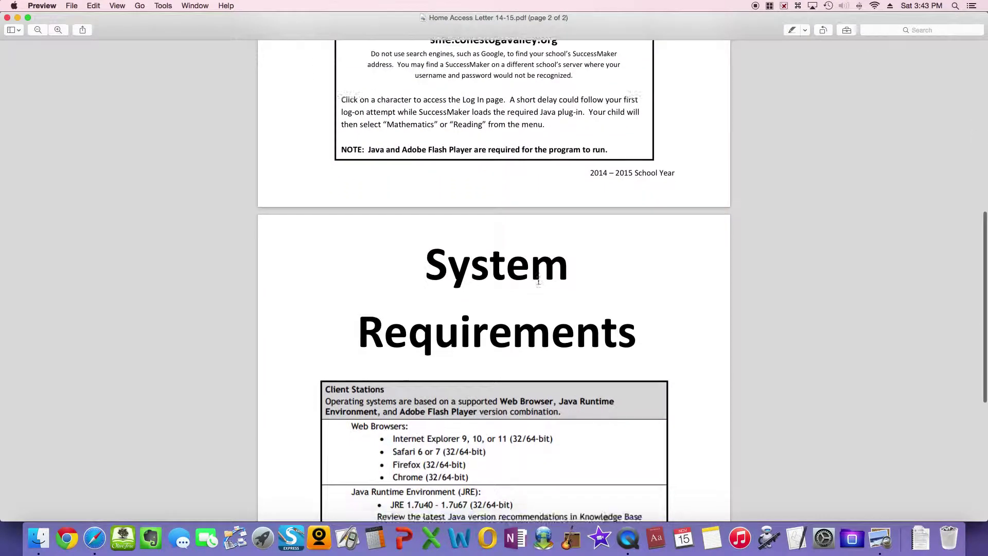
scroll(538, 280, "down", 2)
scroll(399, 208, "up", 2)
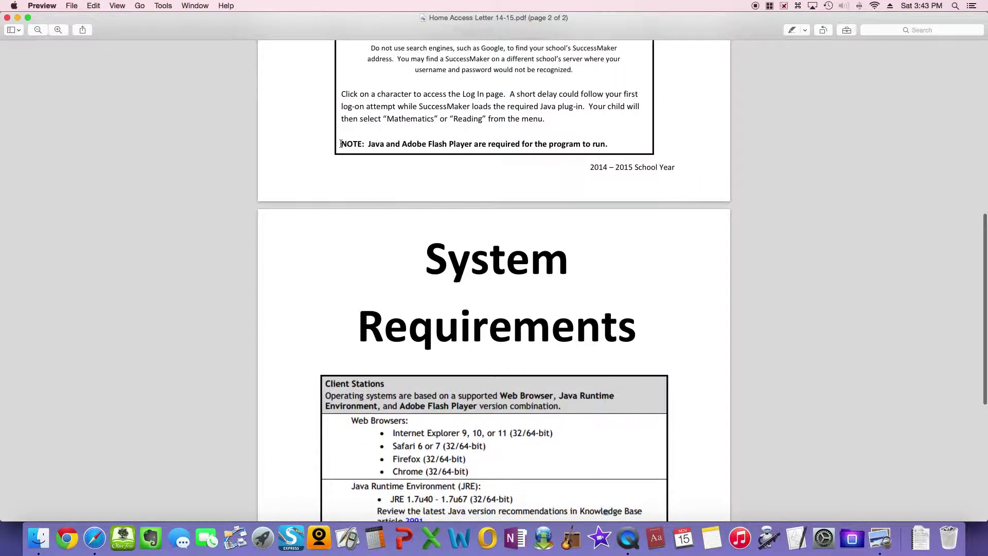
left_click_drag(341, 144, 612, 145)
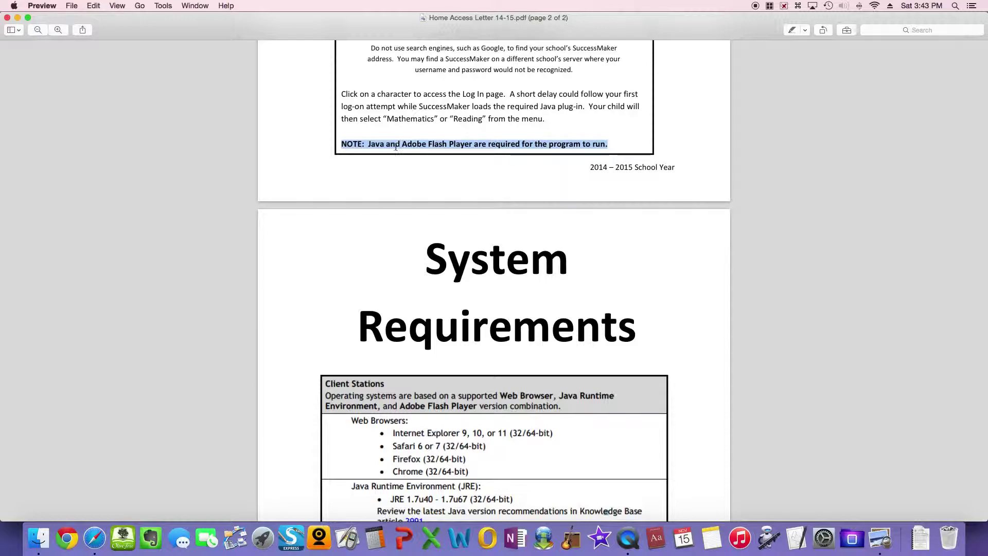
scroll(391, 255, "down", 5)
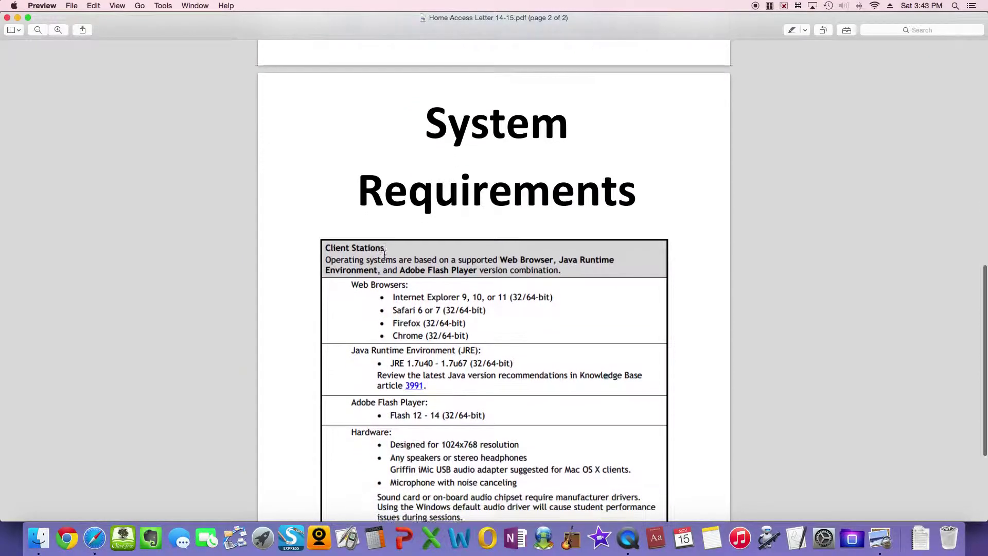
scroll(384, 254, "down", 6)
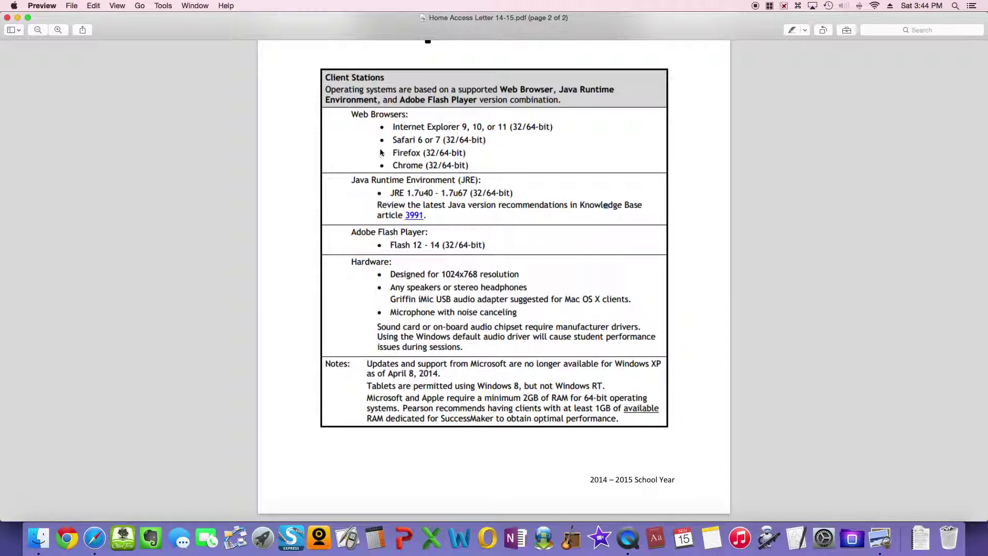
key("super+Tab")
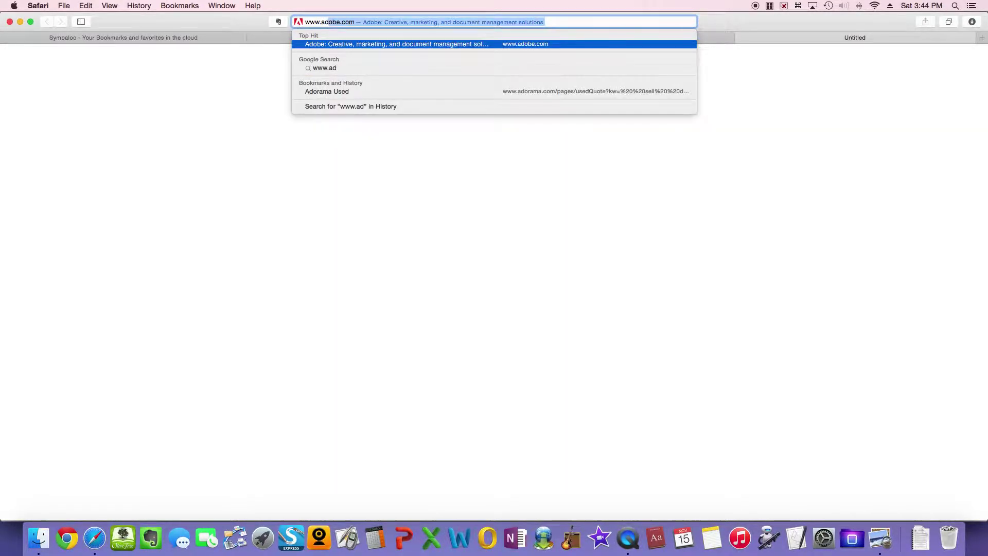
type("obe.com")
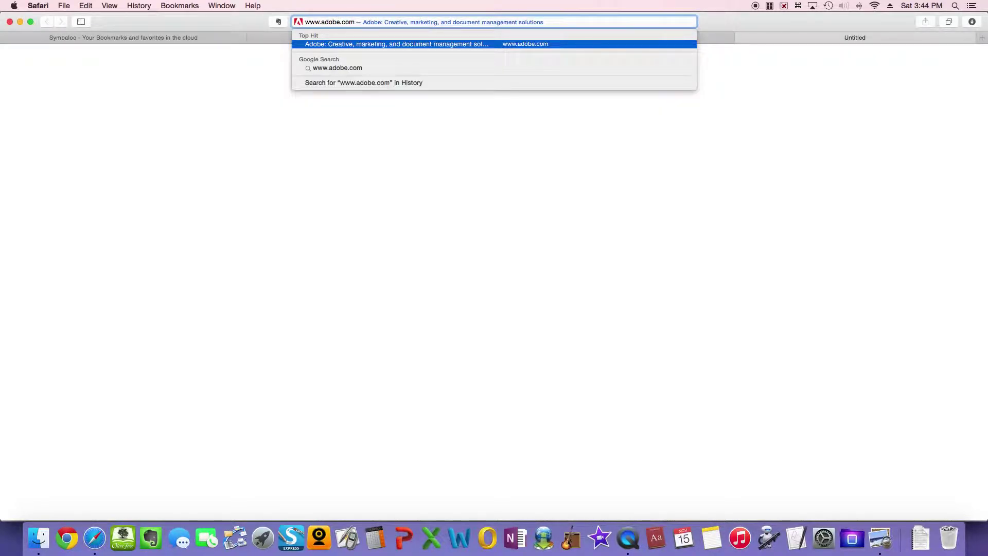
key("Return")
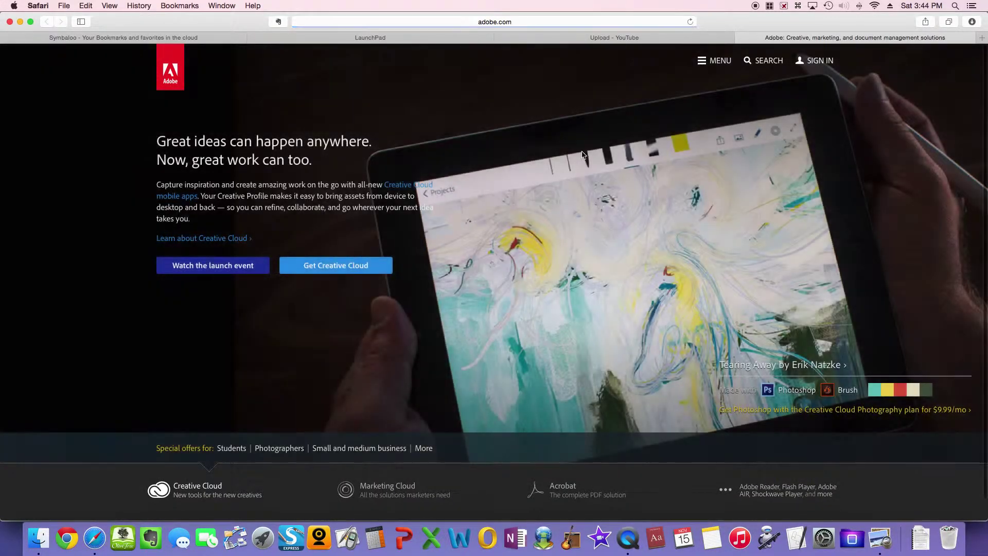
left_click(714, 60)
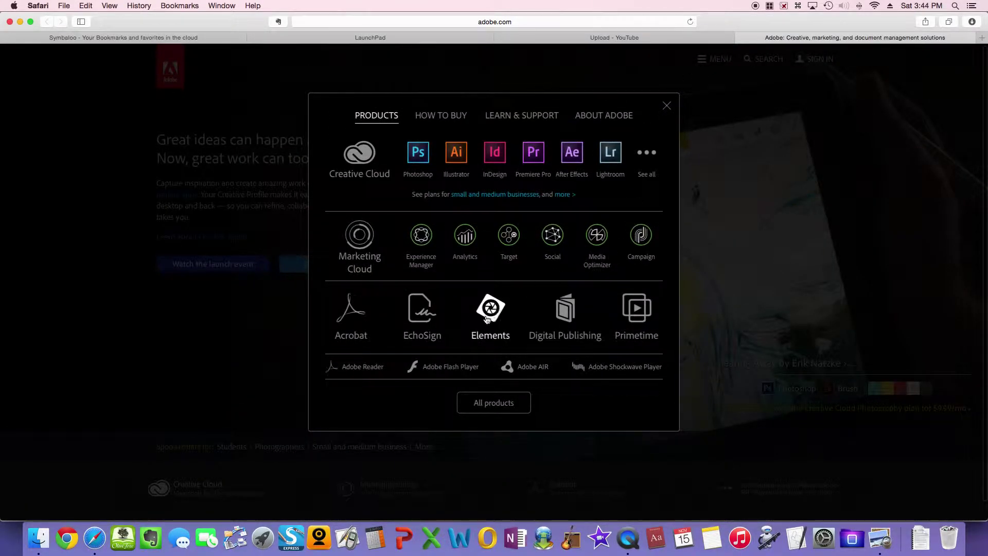
Go to the Adobe Flash Player page and start the installer download with Install now.
left_click(451, 372)
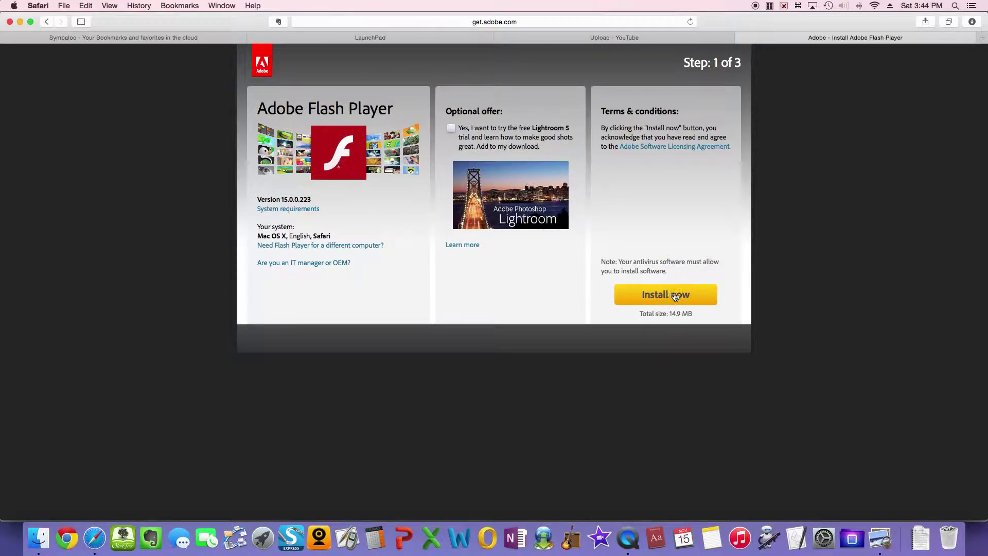
left_click(674, 297)
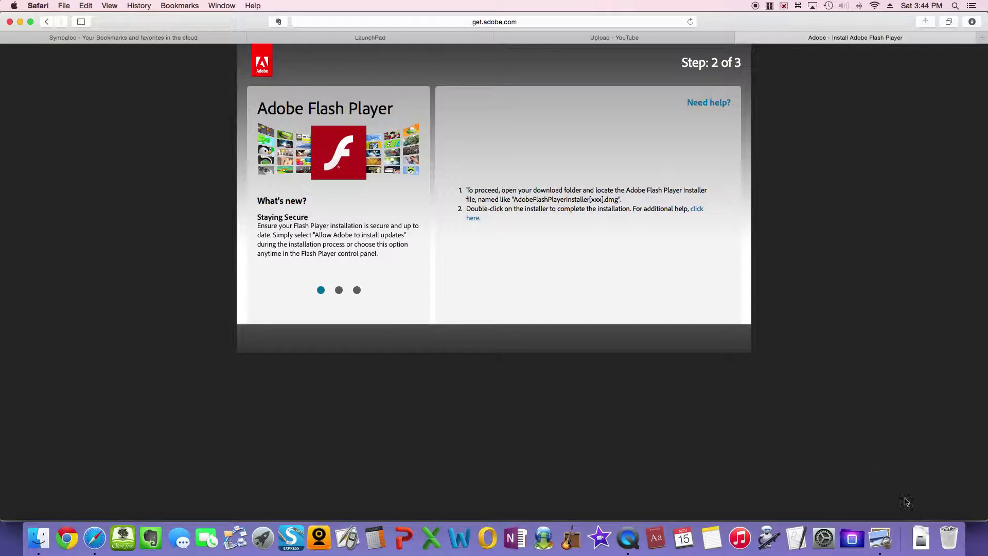
Open the AdobeFlashPlayerInstaller .dmg from Downloads, close its window, and return to Safari.
left_click(921, 538)
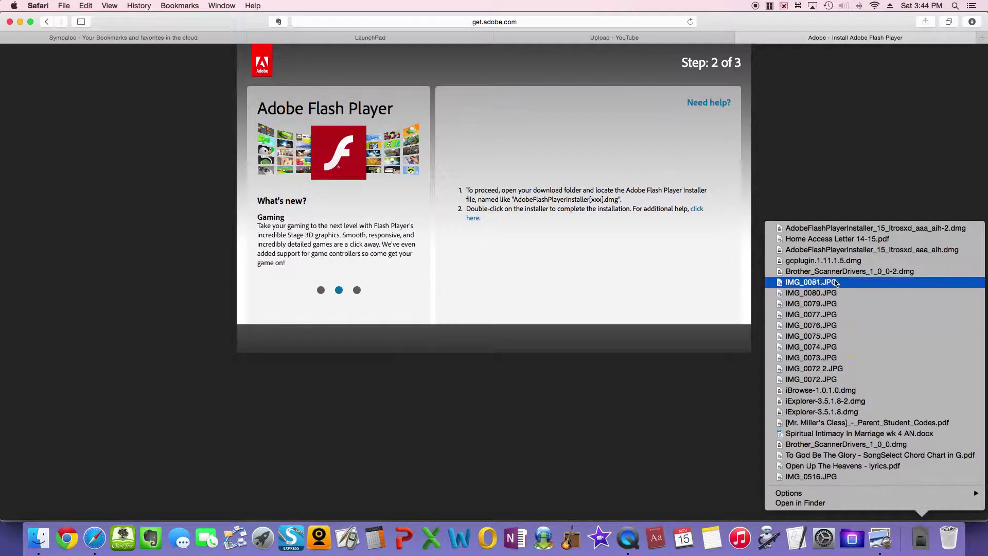
left_click(831, 230)
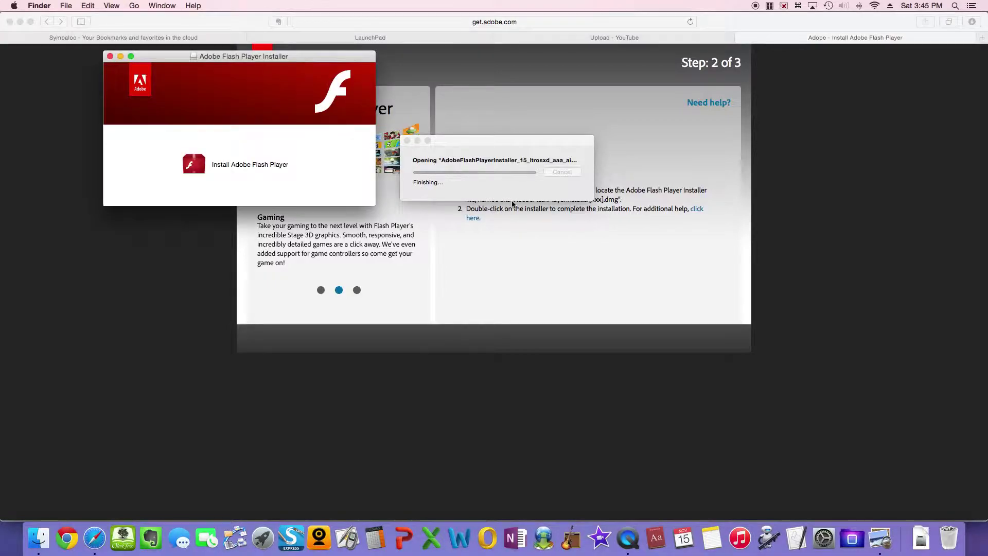
left_click(110, 57)
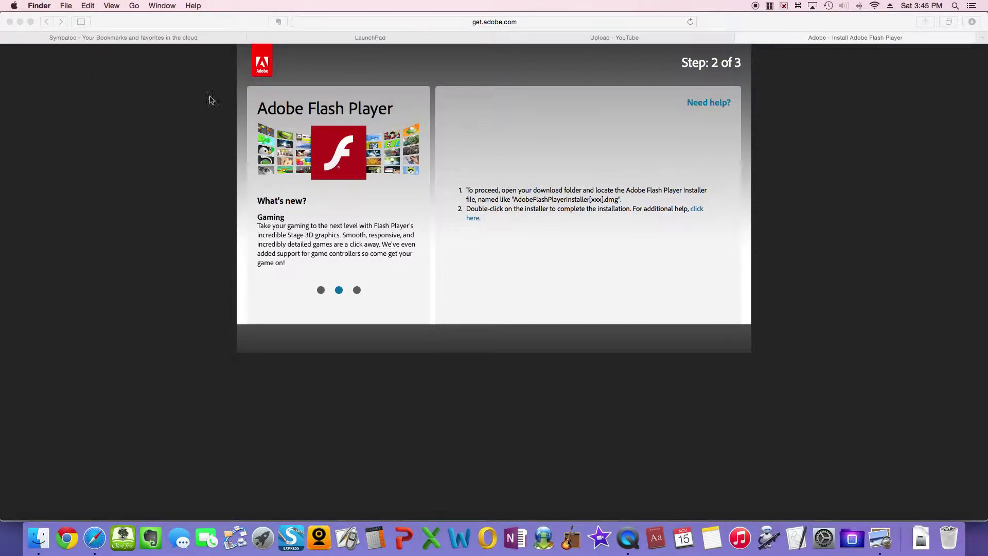
left_click(364, 22)
Go to google.com and search for 'java for pc'.
left_click(417, 23)
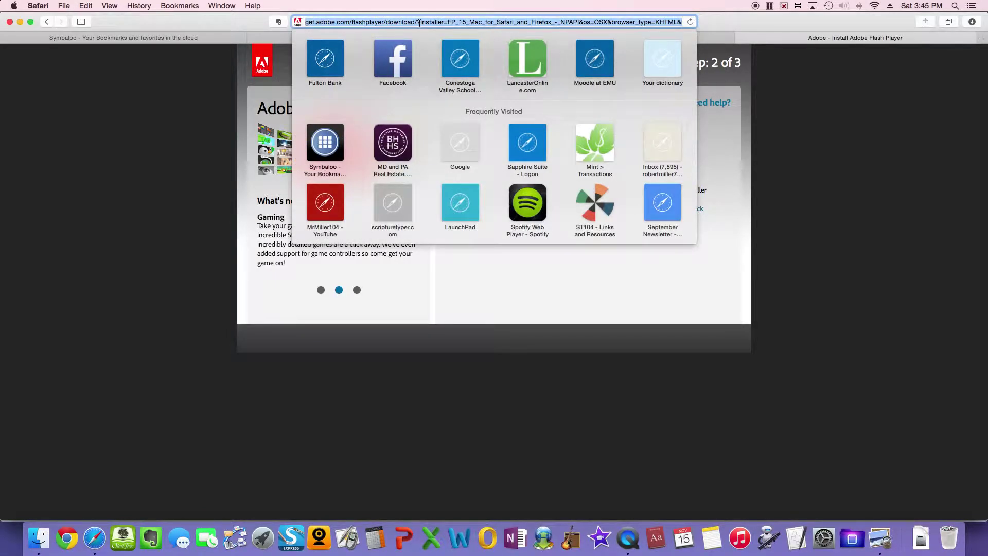
type("google.com")
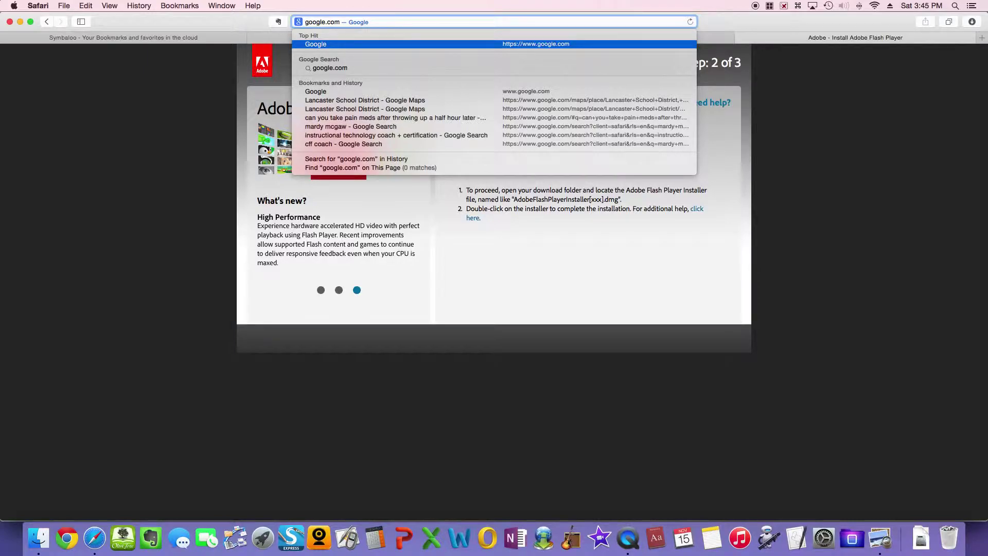
key("Return")
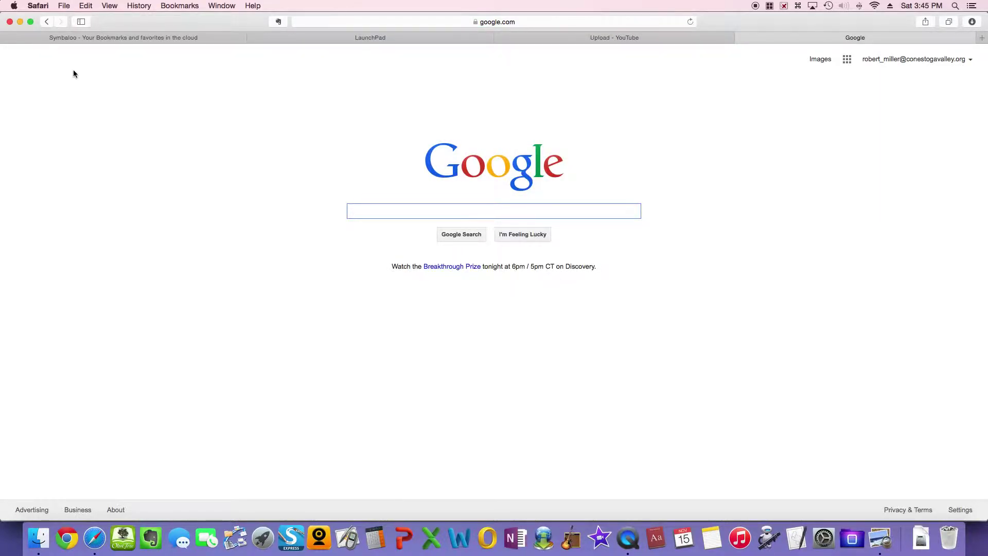
type("java")
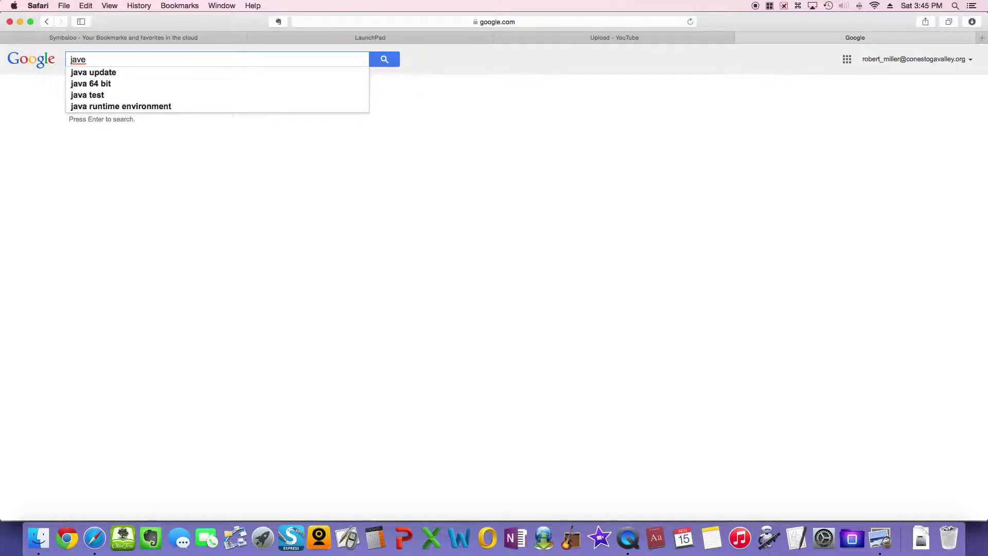
key("BackSpace")
type("a ")
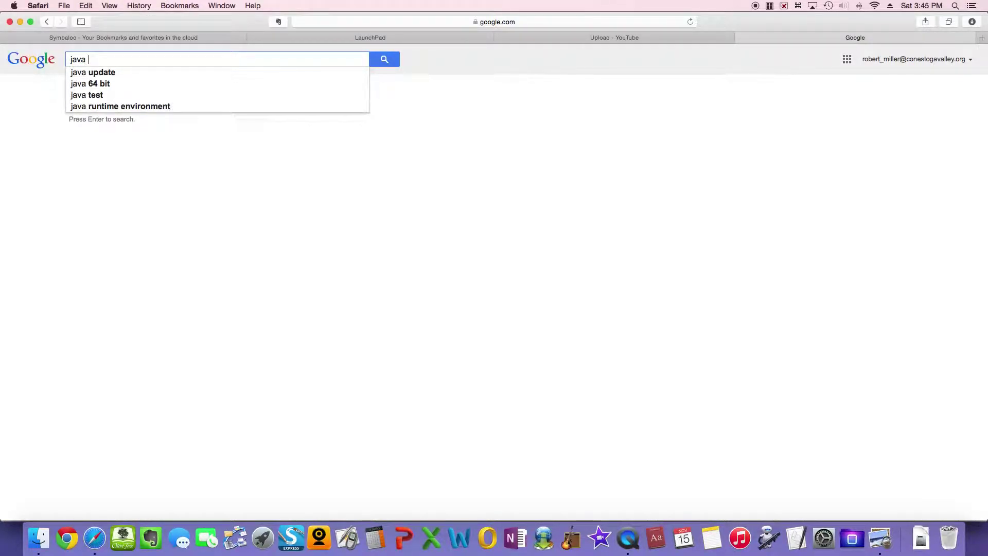
type("for")
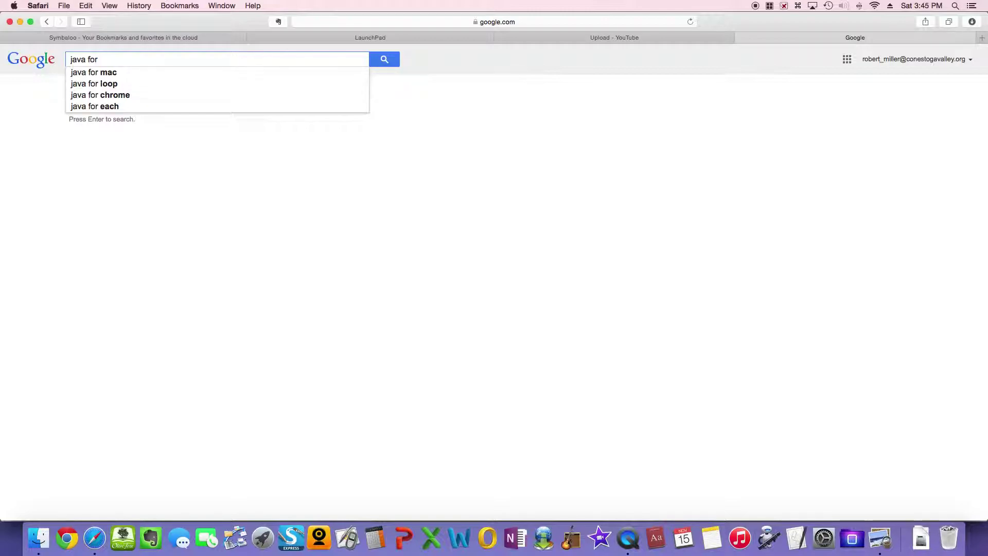
type("pc")
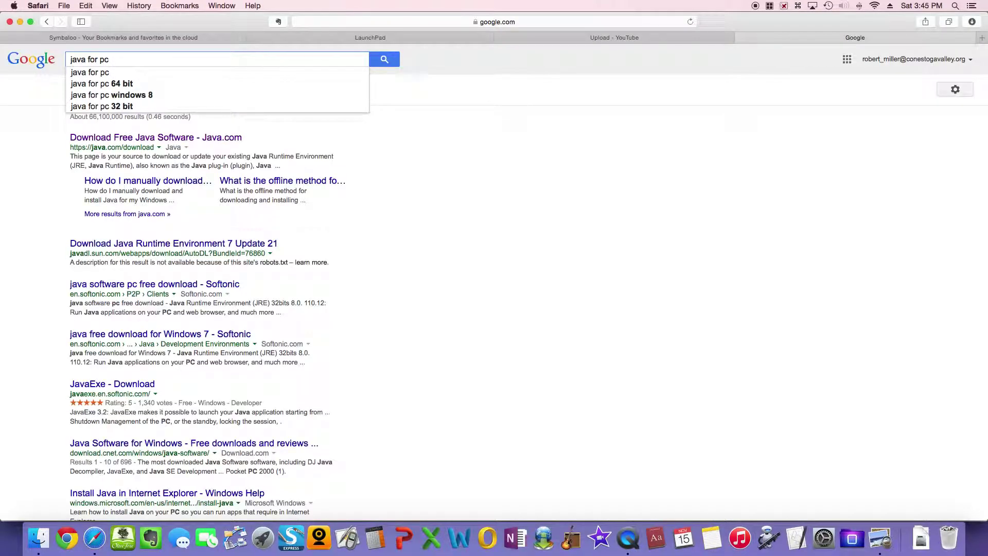
key("Return")
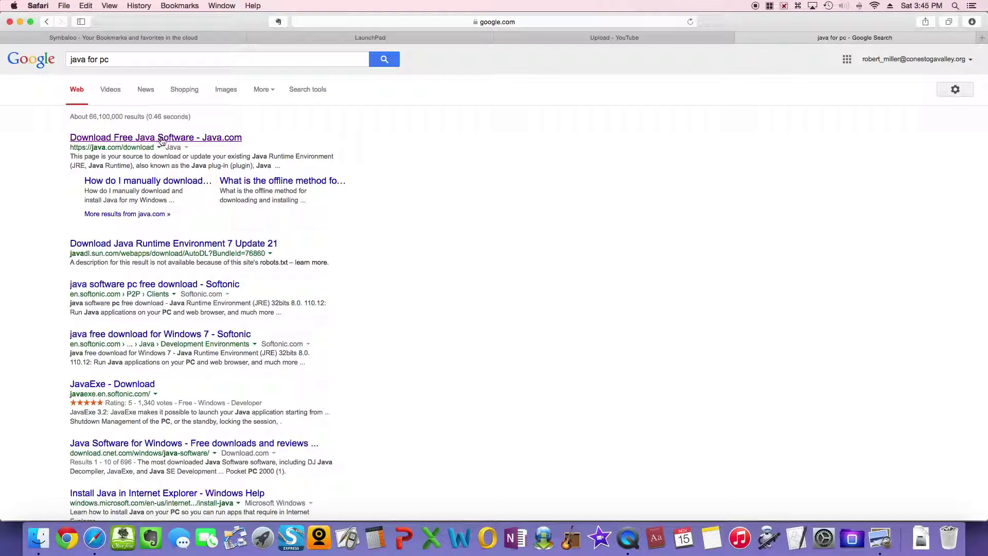
left_click(179, 139)
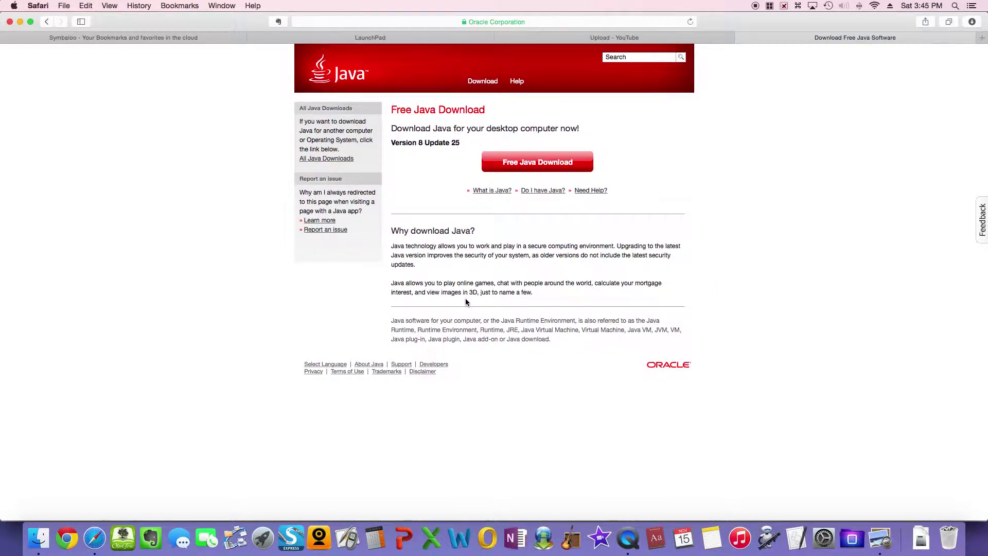
left_click_drag(390, 283, 661, 289)
left_click(432, 316)
Replace the current address with google.com and load the Google homepage.
left_click(393, 22)
key("BackSpace")
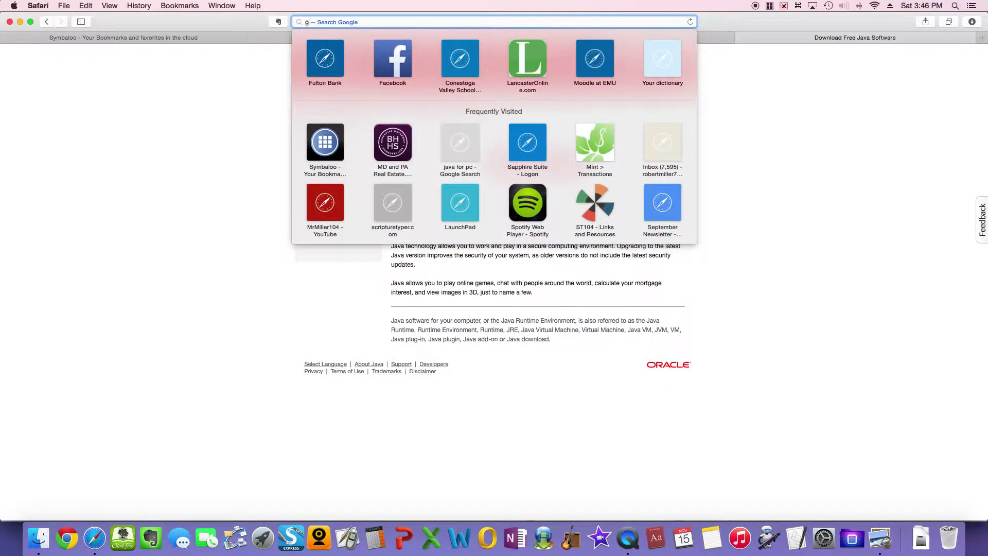
type("gooo")
key("BackSpace")
type("g")
type("le.com")
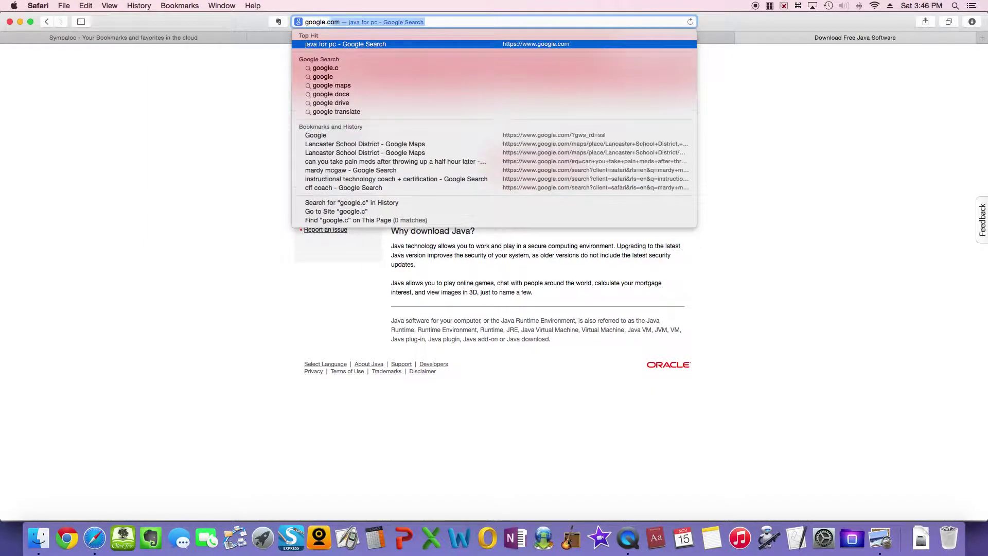
key("Return")
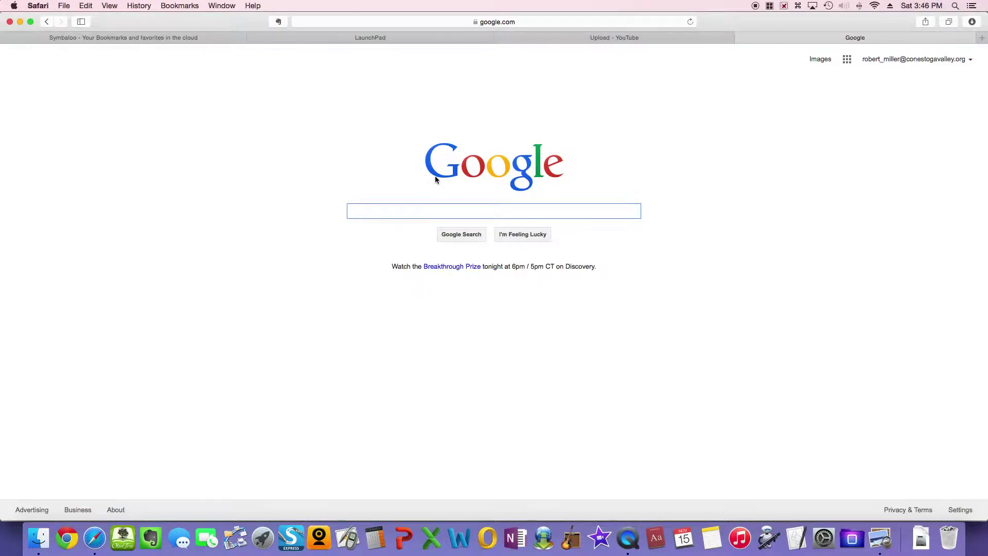
Search 'java for mac' and follow the Mac OS X Java page to the latest Java download.
type("java for mac")
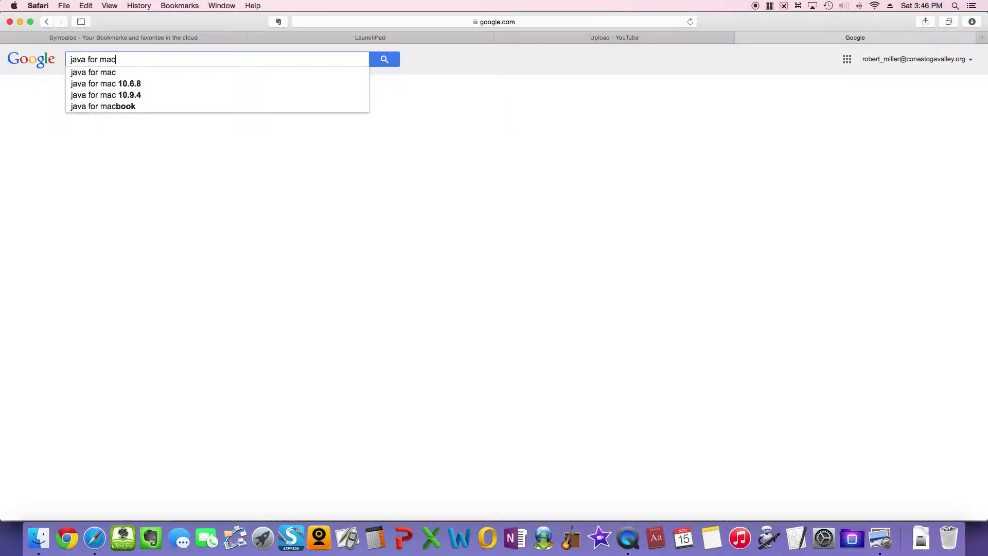
key("Return")
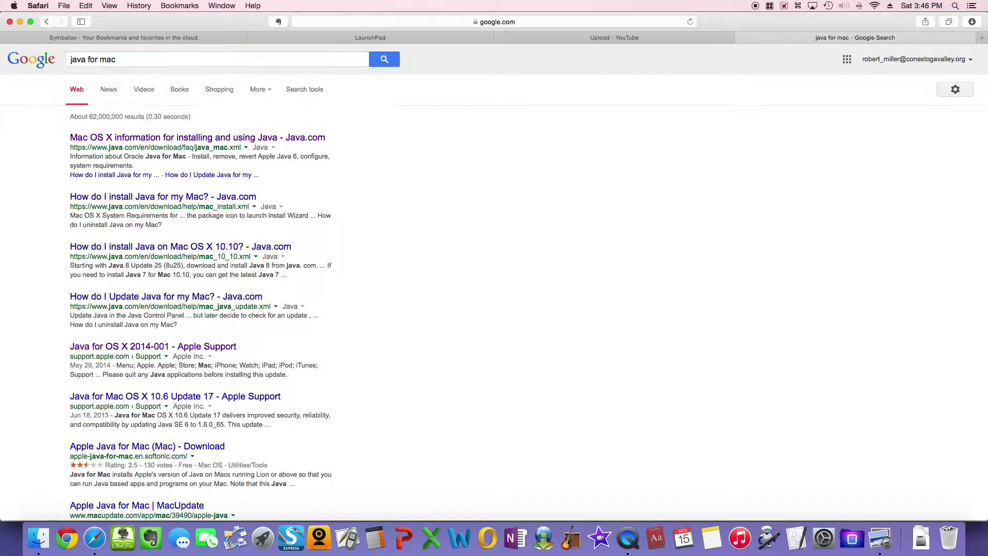
left_click(170, 137)
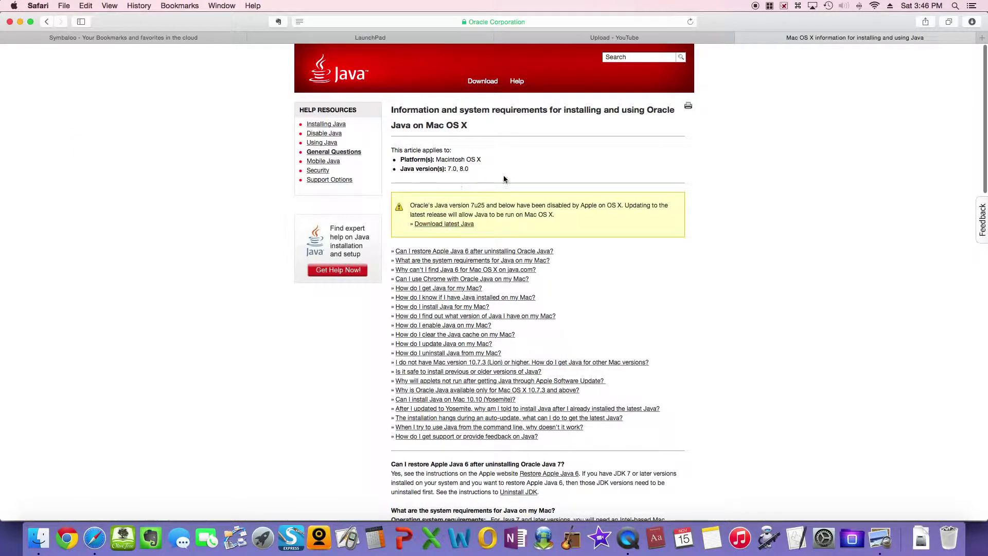
left_click(449, 225)
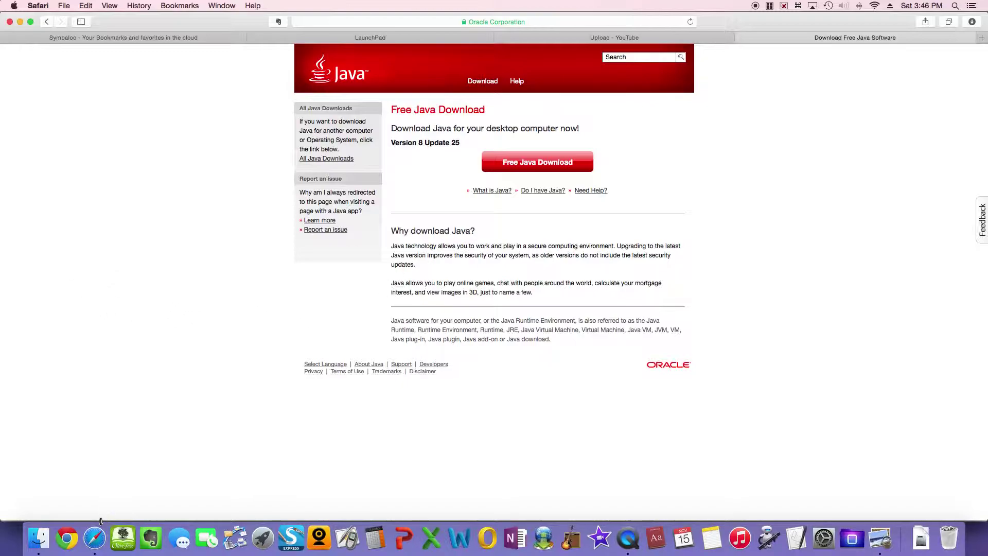
Quit Safari from the Dock, relaunch it, and load sme.conestogavalley.org.
right_click(96, 539)
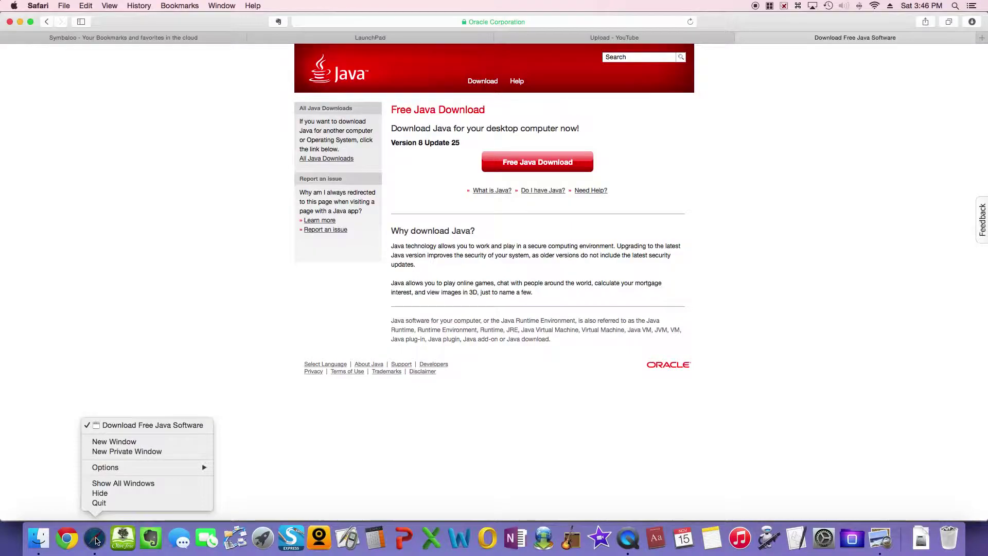
left_click(103, 504)
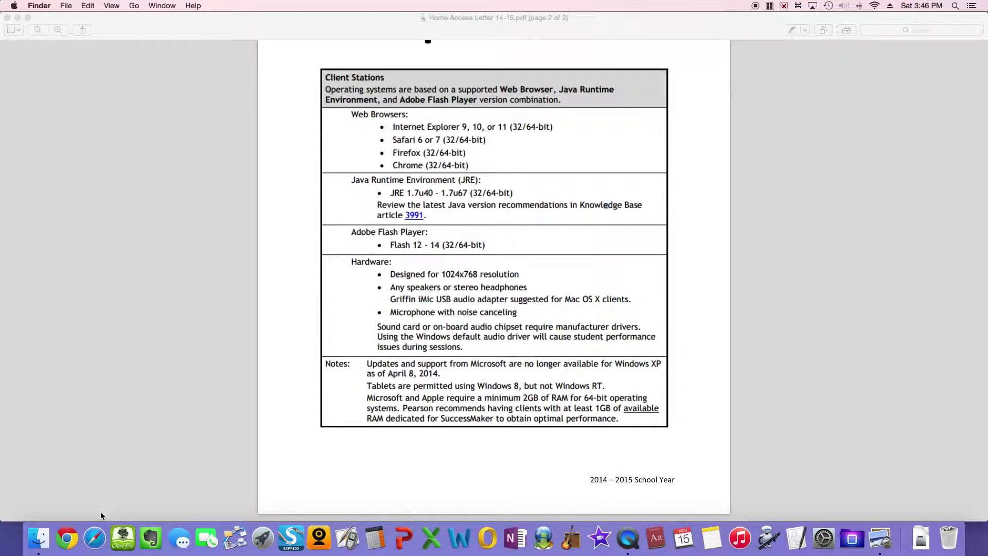
left_click(94, 538)
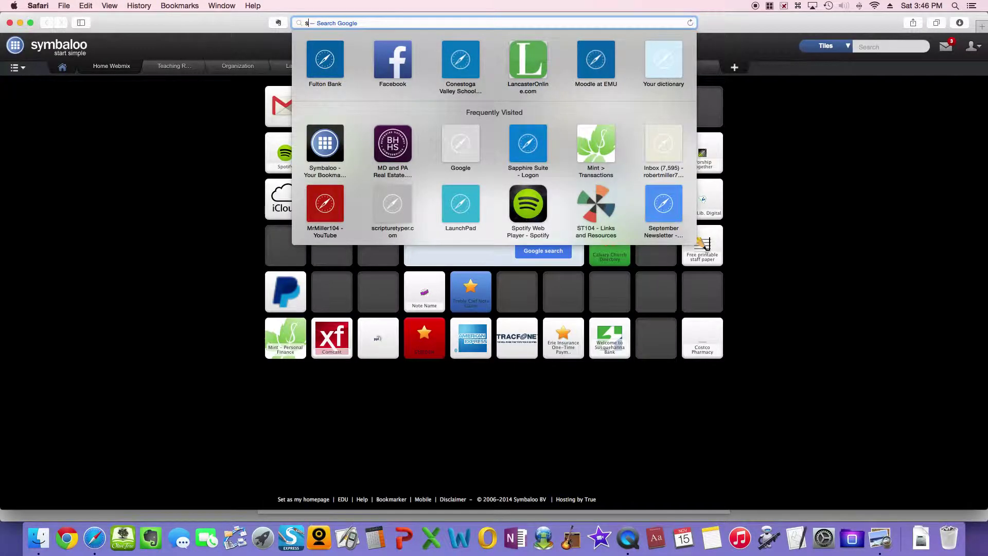
type("me.conesto")
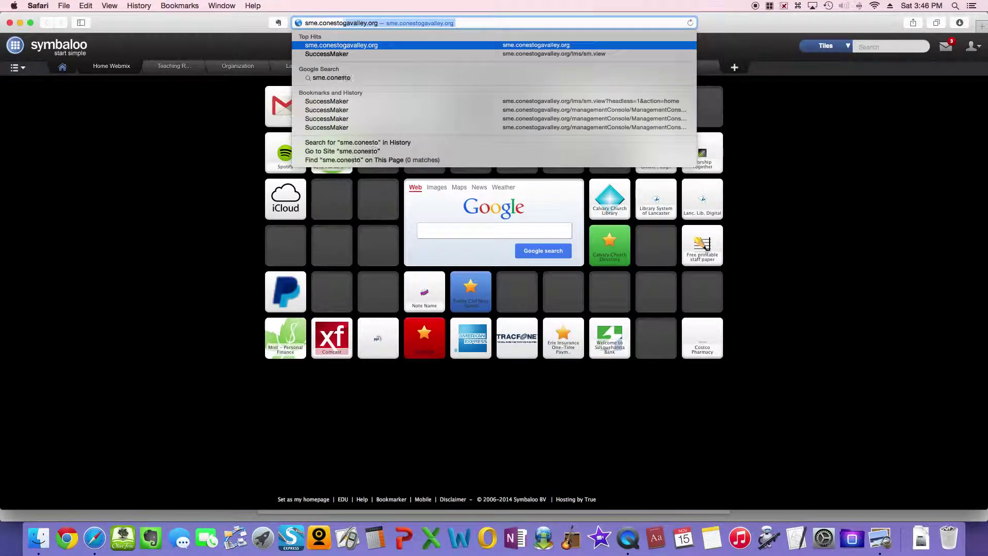
type("gavalley.")
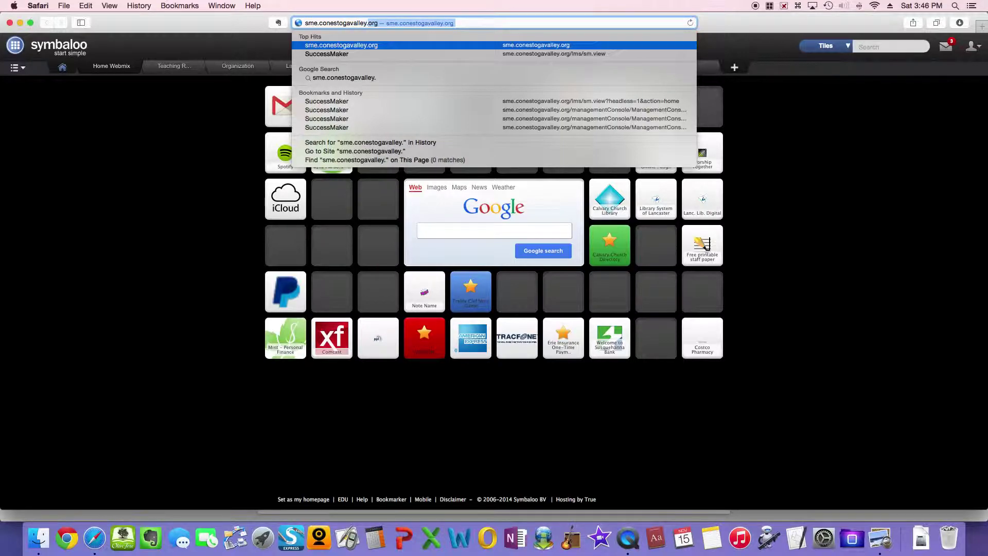
type("org")
key("Return")
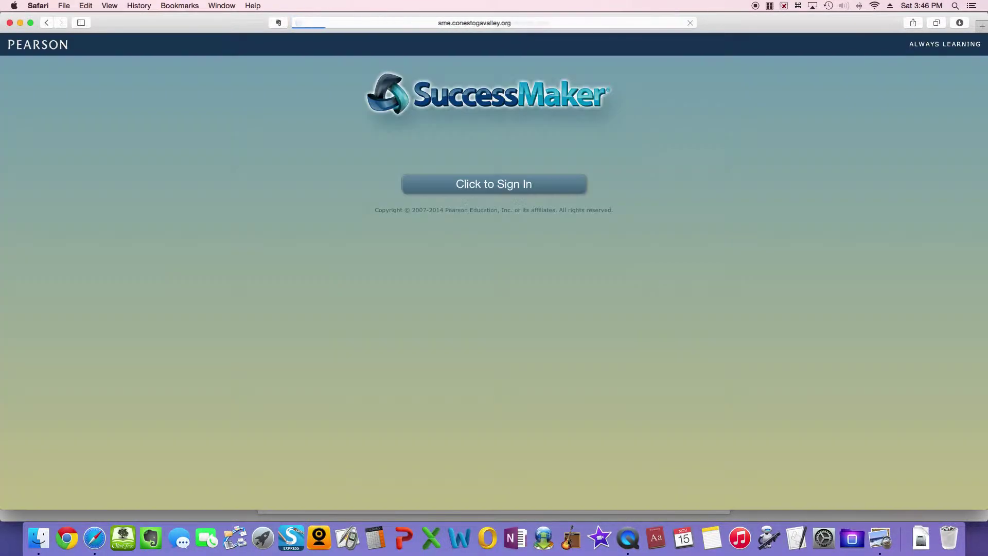